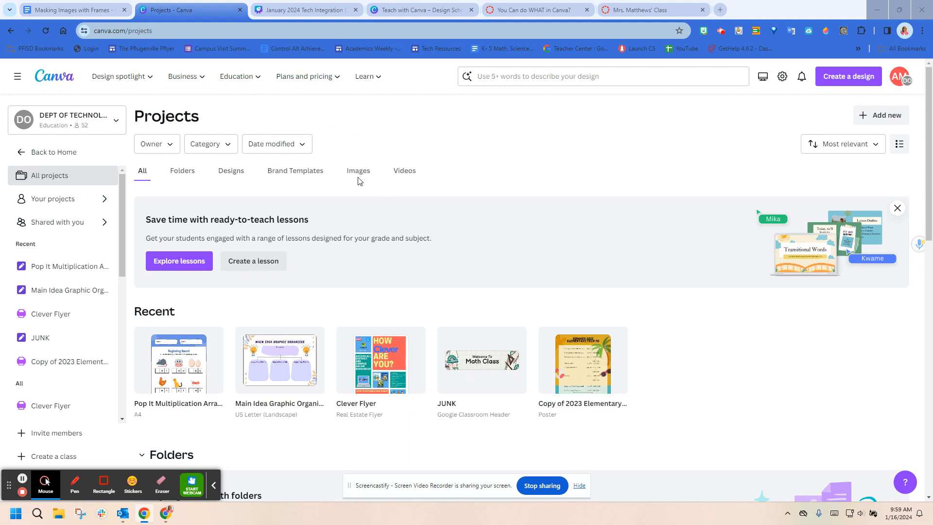
pyautogui.click(69, 125)
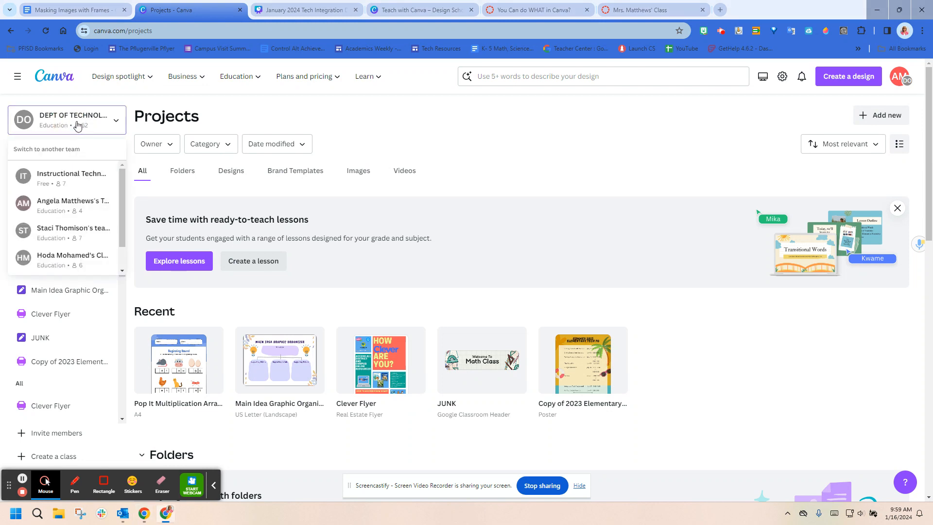
pyautogui.click(69, 124)
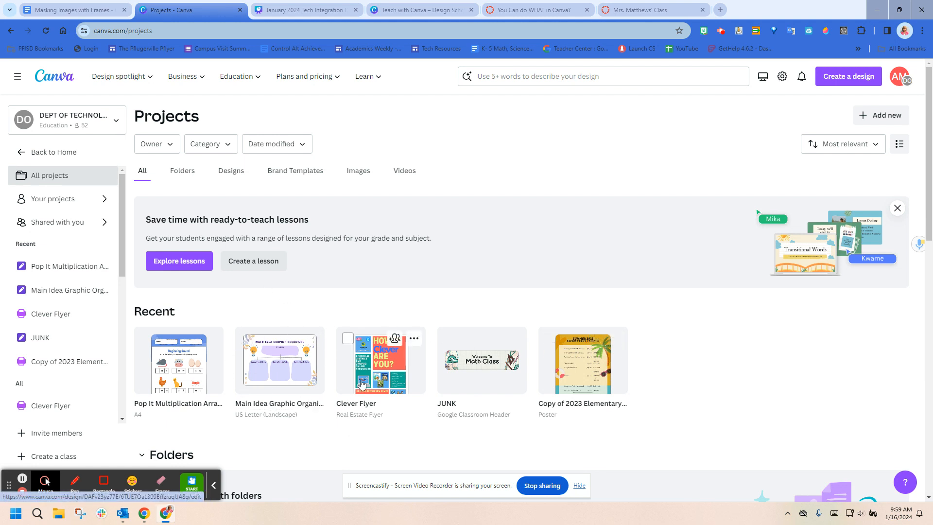
# Switch to the Canvas course and add a new assignment named "Canva assignment" to the Week of January 18 module.
pyautogui.click(630, 10)
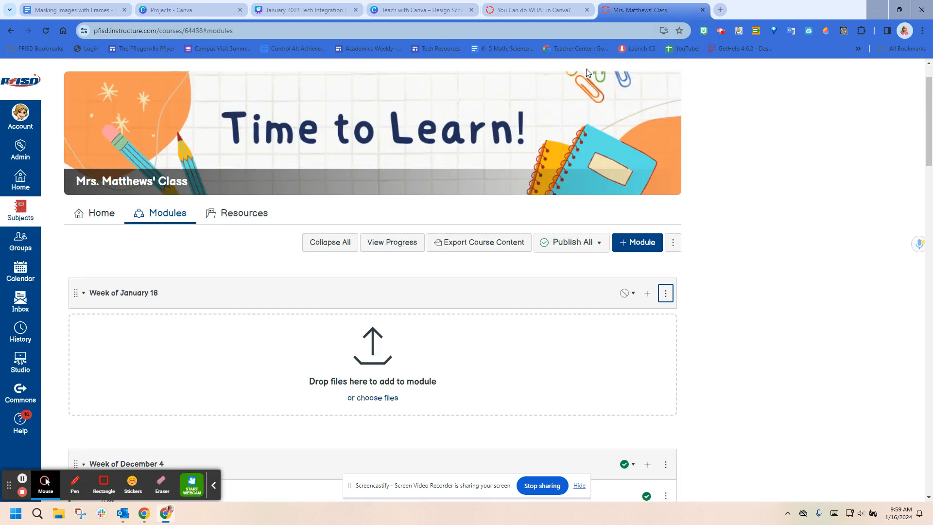
pyautogui.click(647, 293)
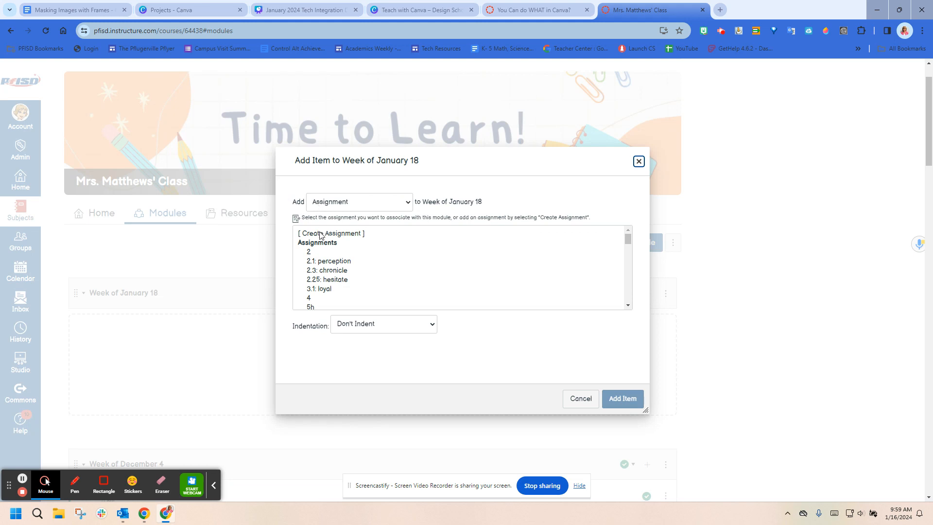
pyautogui.click(321, 235)
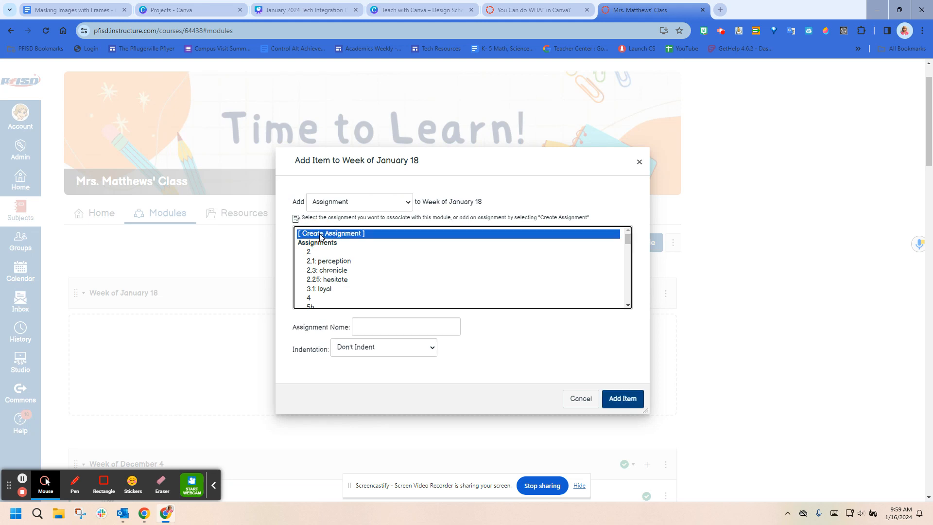
pyautogui.click(364, 332)
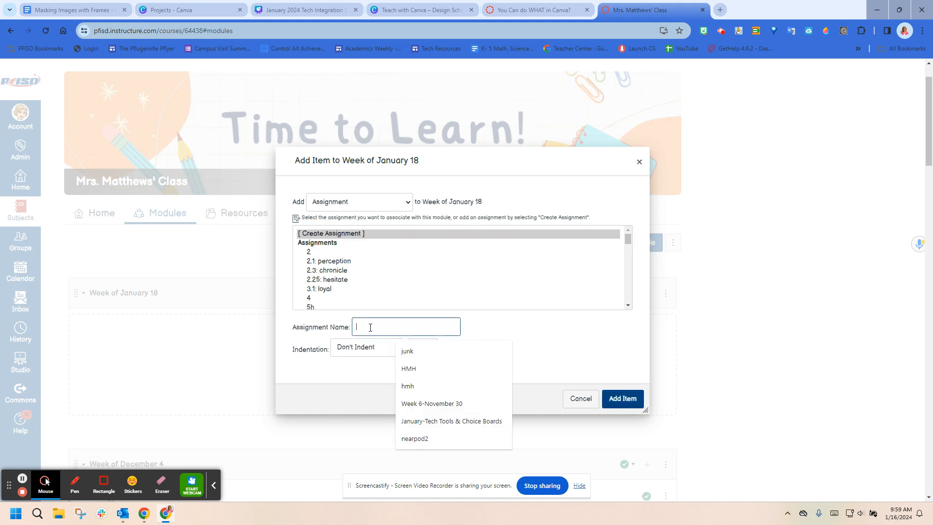
pyautogui.write('Canva ')
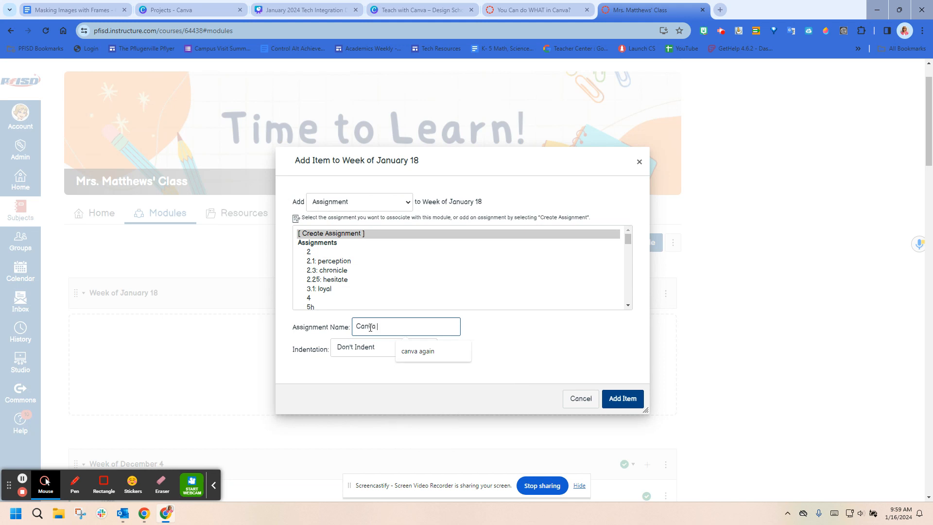
pyautogui.write('asisgnment')
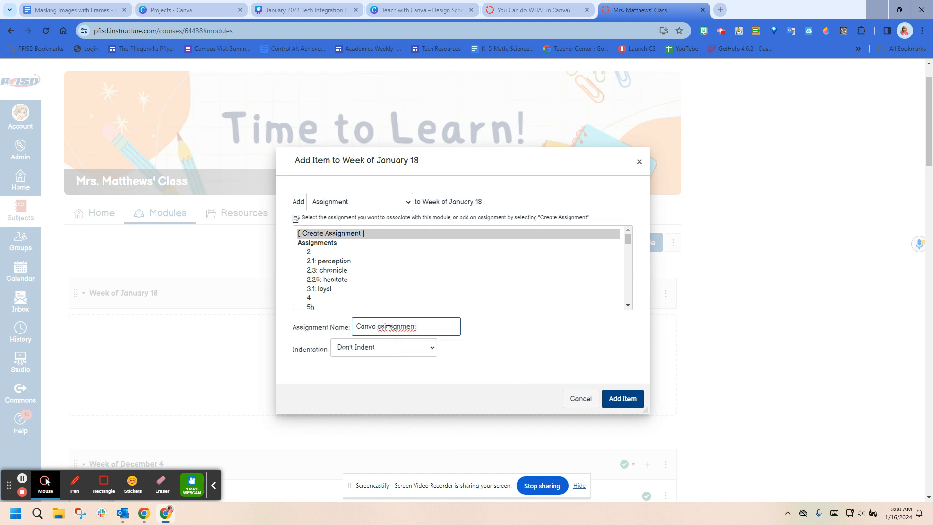
pyautogui.click(392, 326)
pyautogui.press('BackSpace')
pyautogui.press('BackSpace')
pyautogui.write('i')
pyautogui.click(624, 396)
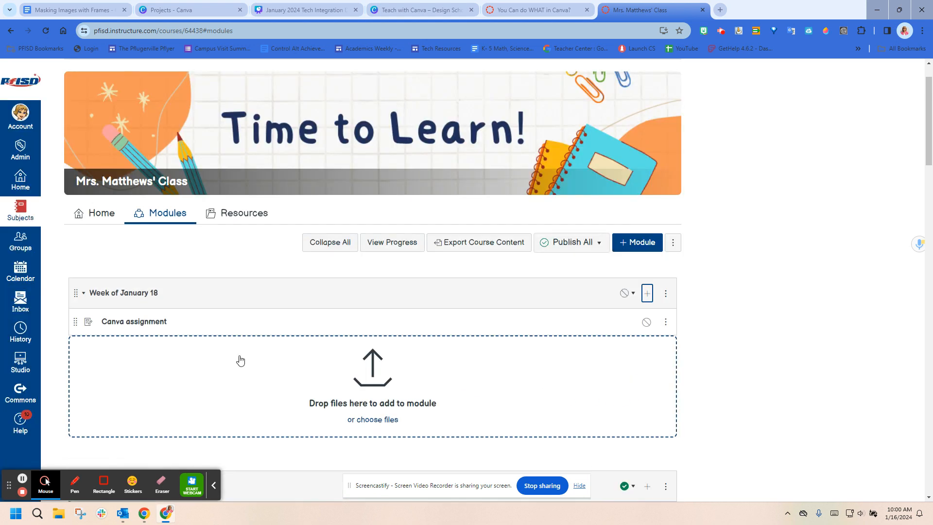
# Open the Canva assignment for editing and launch the Canva for Education app from its description editor.
pyautogui.click(106, 321)
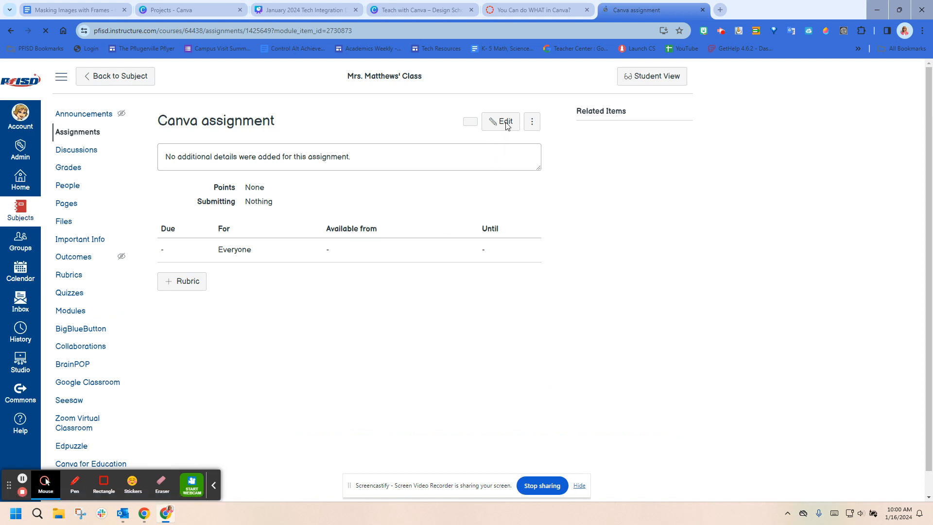
pyautogui.click(498, 127)
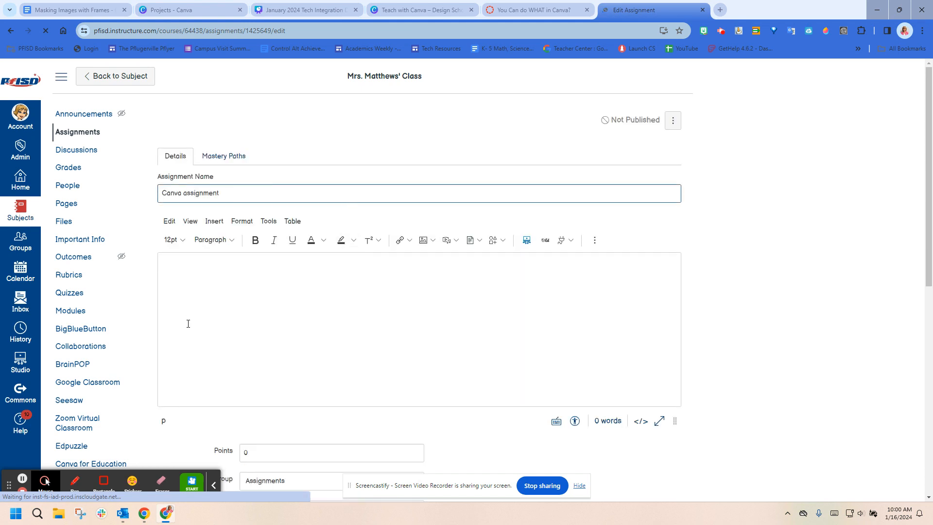
pyautogui.click(571, 241)
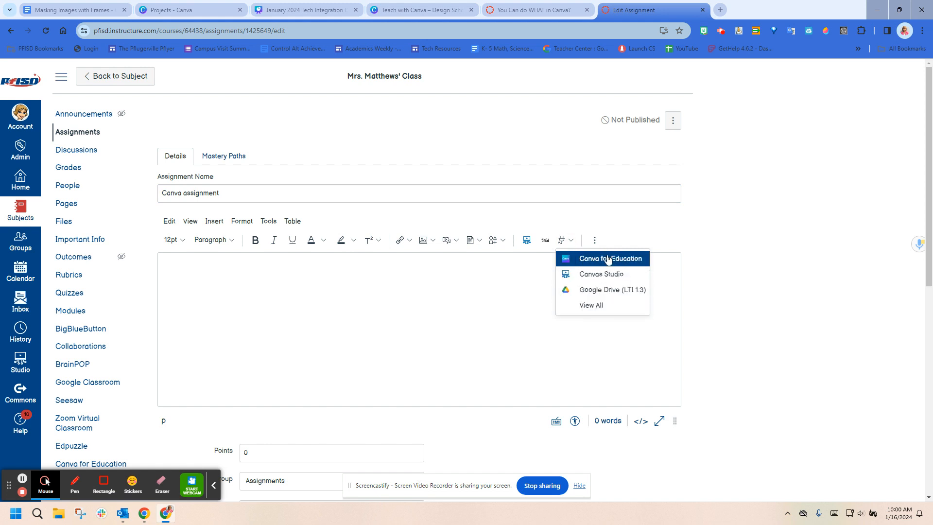
pyautogui.click(593, 306)
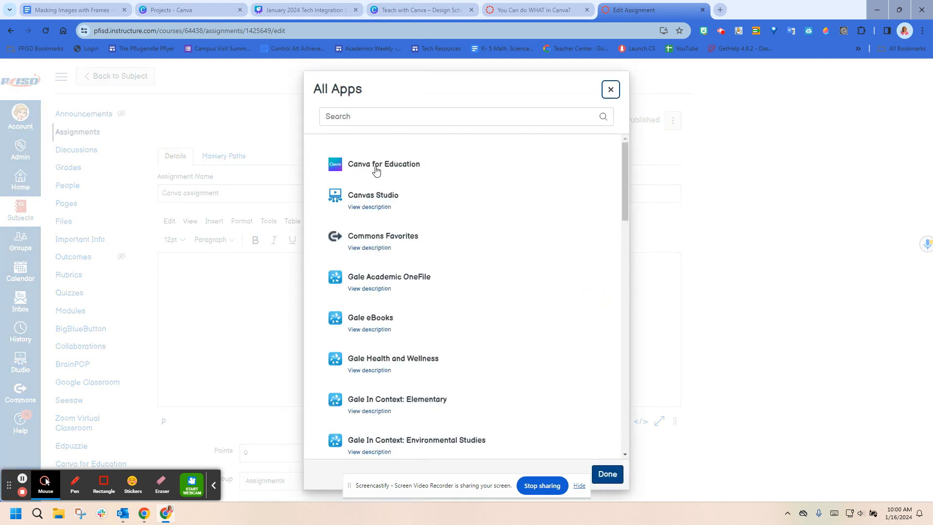
pyautogui.click(376, 168)
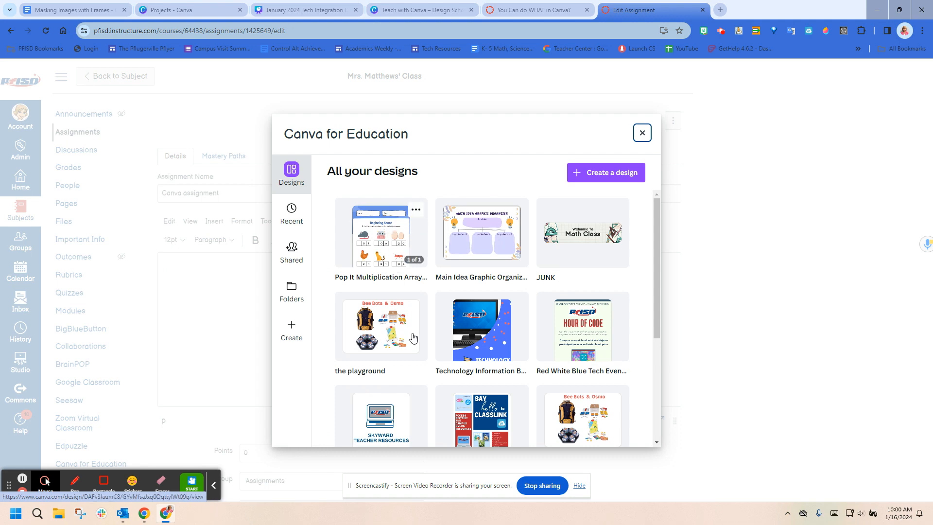
# Embed the Pop It Multiplication Arrays worksheet into the assignment page as a new design for each student.
pyautogui.scroll(-3, 518, 344)
pyautogui.scroll(3, 518, 344)
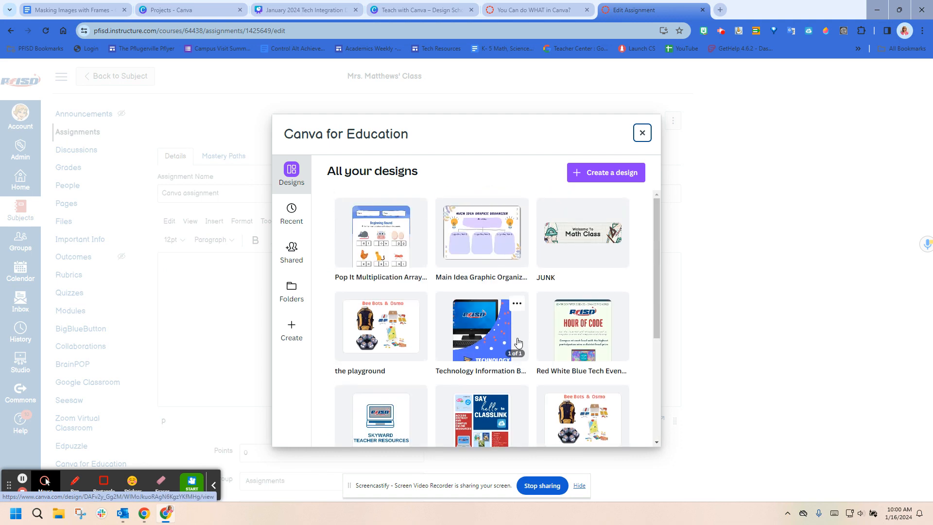
pyautogui.click(292, 213)
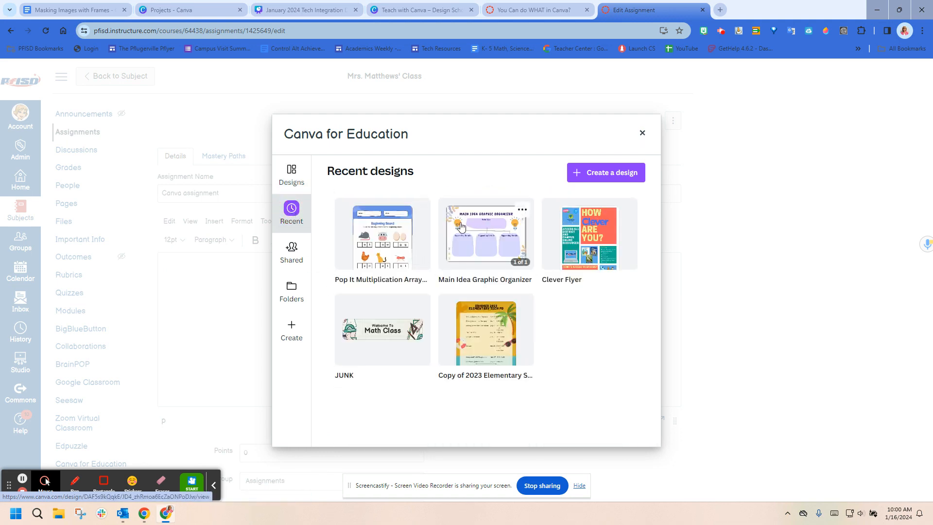
pyautogui.click(290, 184)
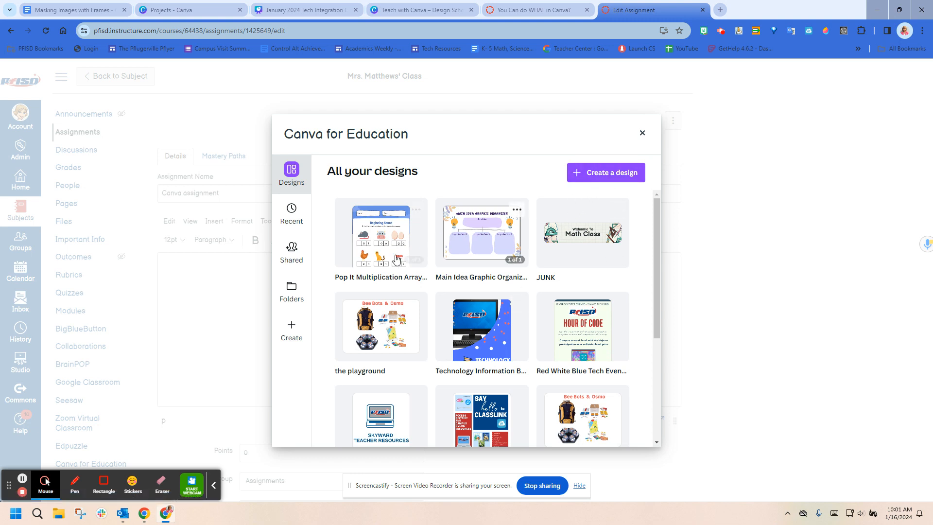
pyautogui.click(386, 238)
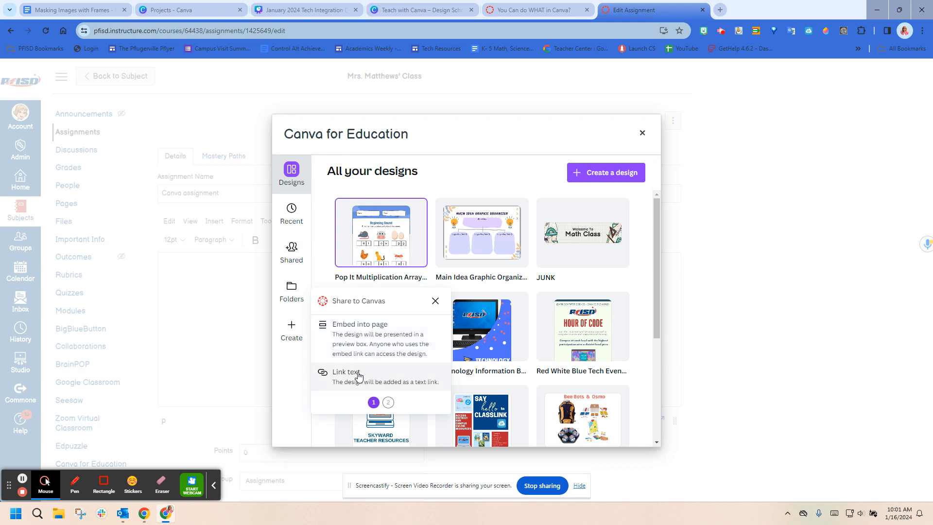
pyautogui.click(360, 339)
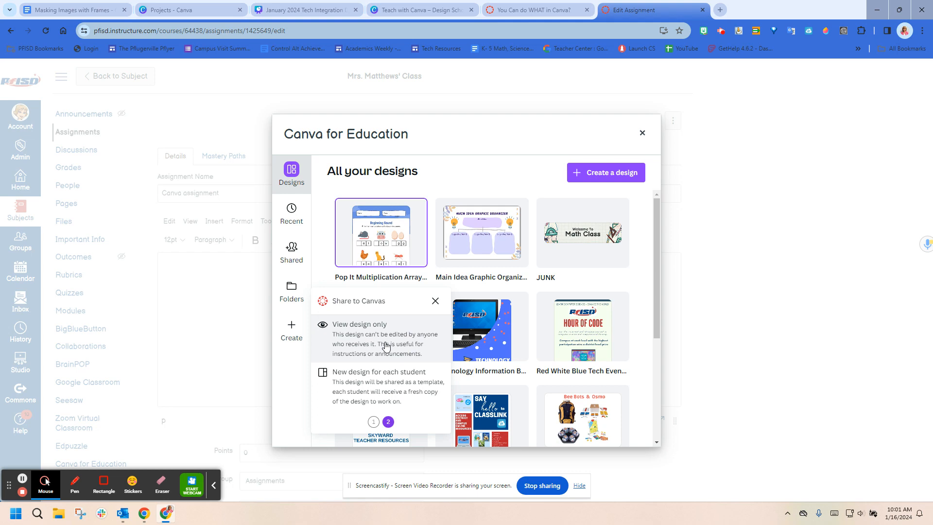
pyautogui.click(373, 381)
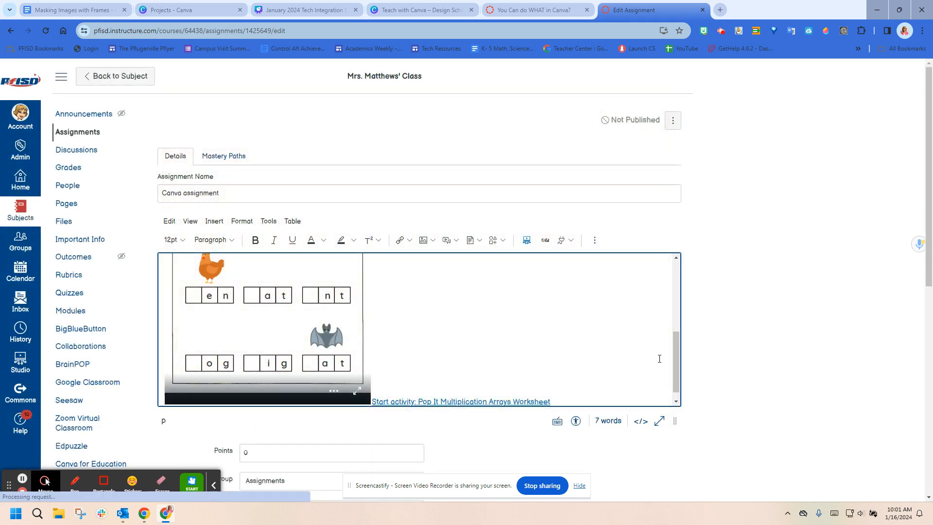
# Review the embedded worksheet and its start-activity link, and save and publish the assignment.
pyautogui.scroll(5, 660, 343)
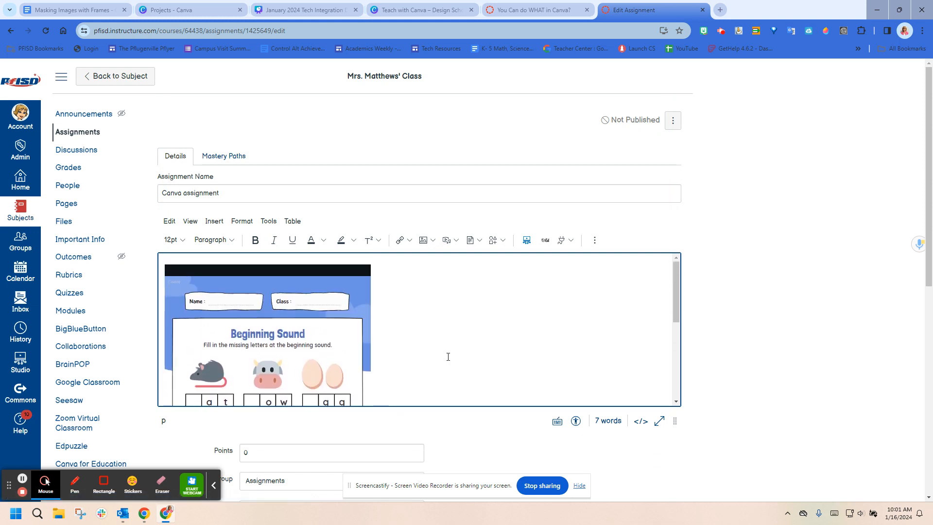
pyautogui.scroll(-5, 327, 341)
pyautogui.scroll(3, 286, 340)
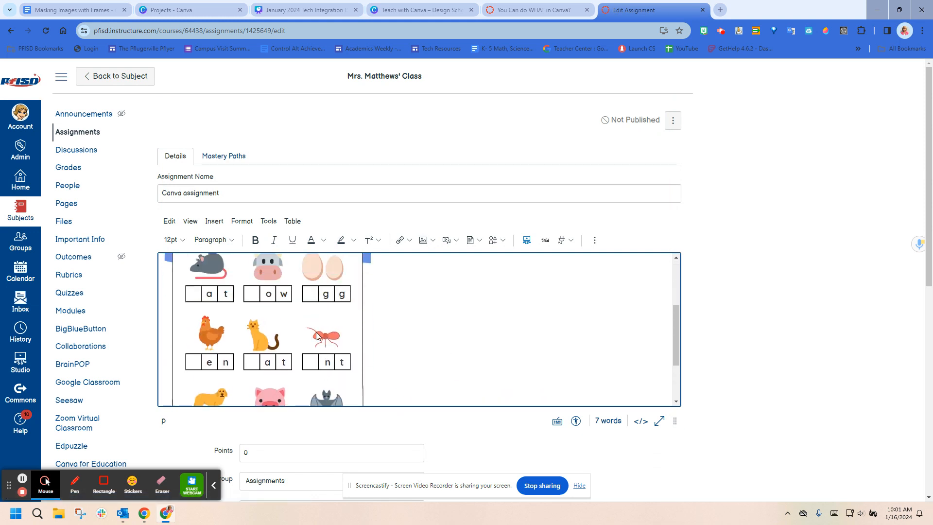
pyautogui.scroll(-3, 286, 340)
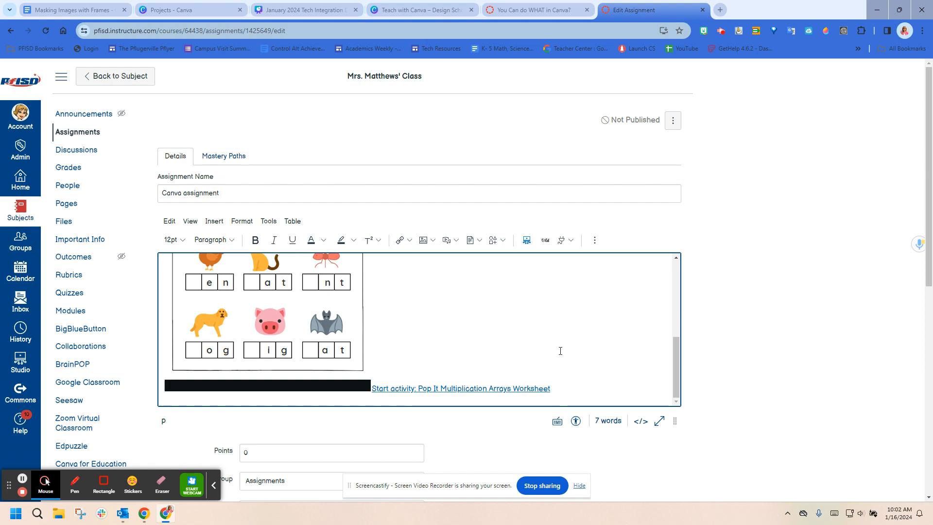
pyautogui.scroll(-9, 771, 334)
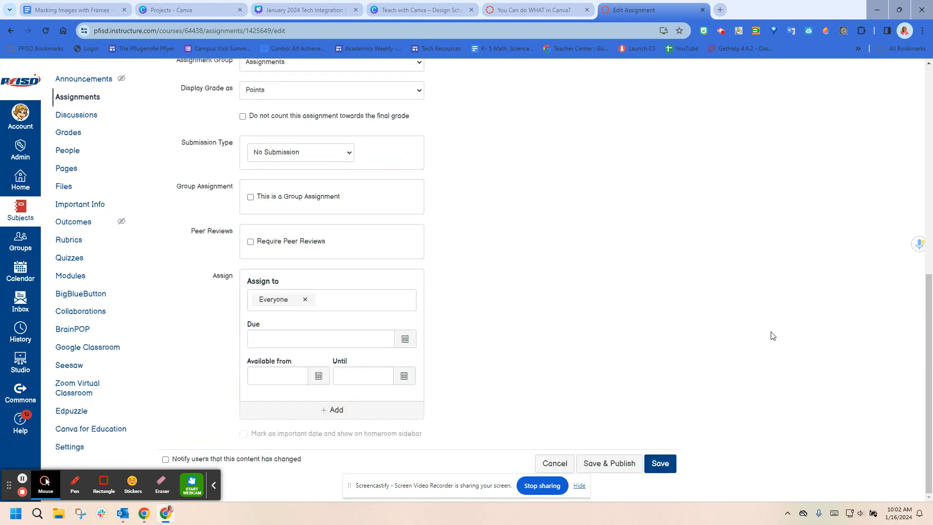
pyautogui.click(627, 467)
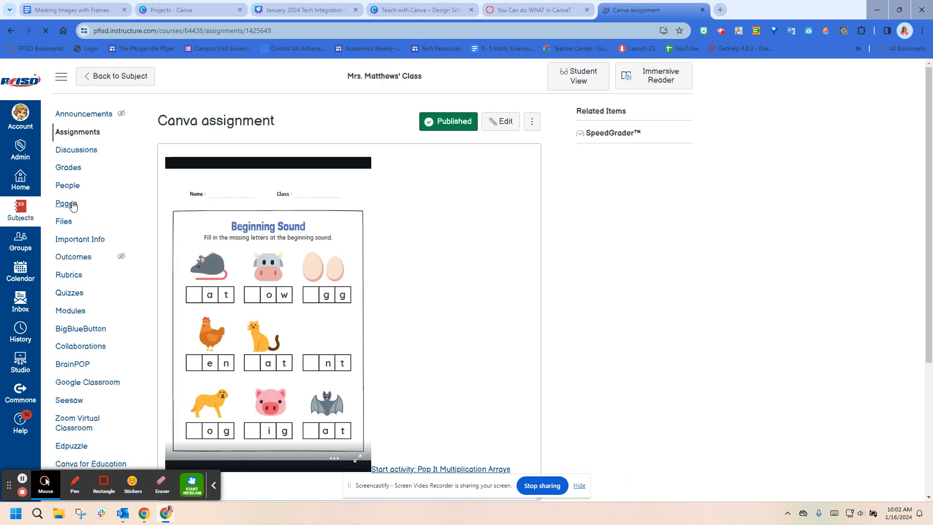
# Return to the course modules and publish the Week of January 18 module with all its items.
pyautogui.click(71, 311)
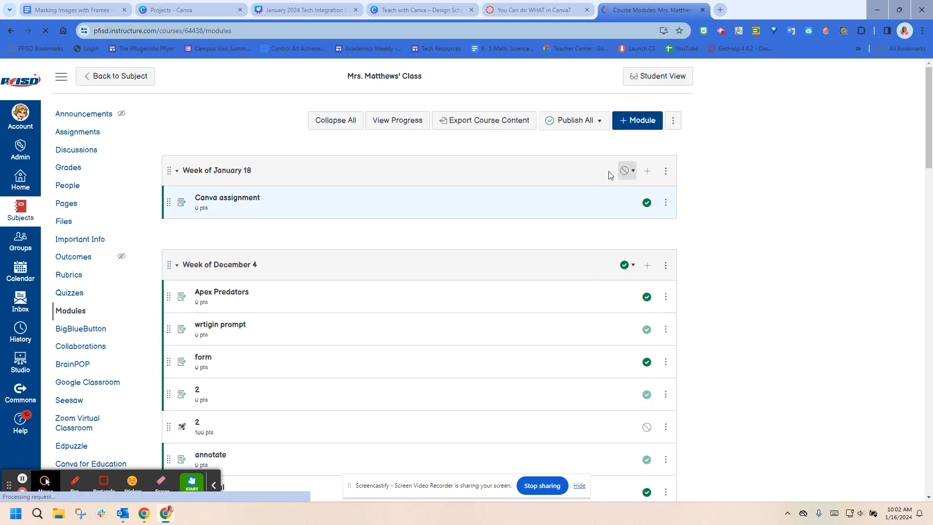
pyautogui.click(625, 171)
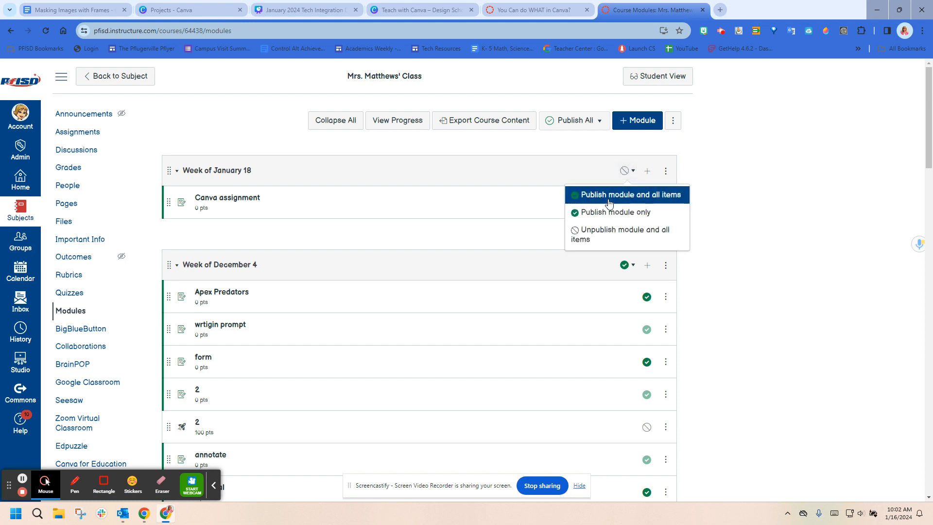
pyautogui.click(610, 196)
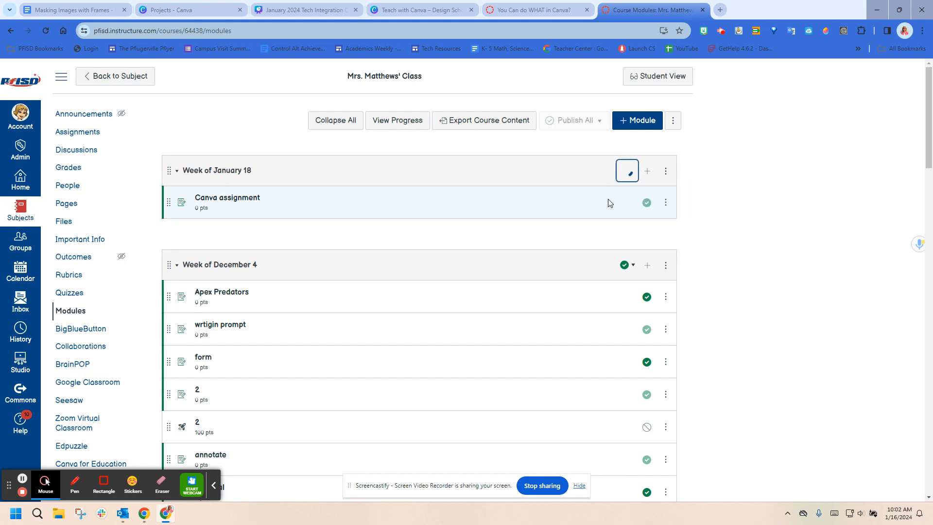
# Open the Canva assignment in Student View and start the Pop It Multiplication Arrays Worksheet activity.
pyautogui.click(670, 81)
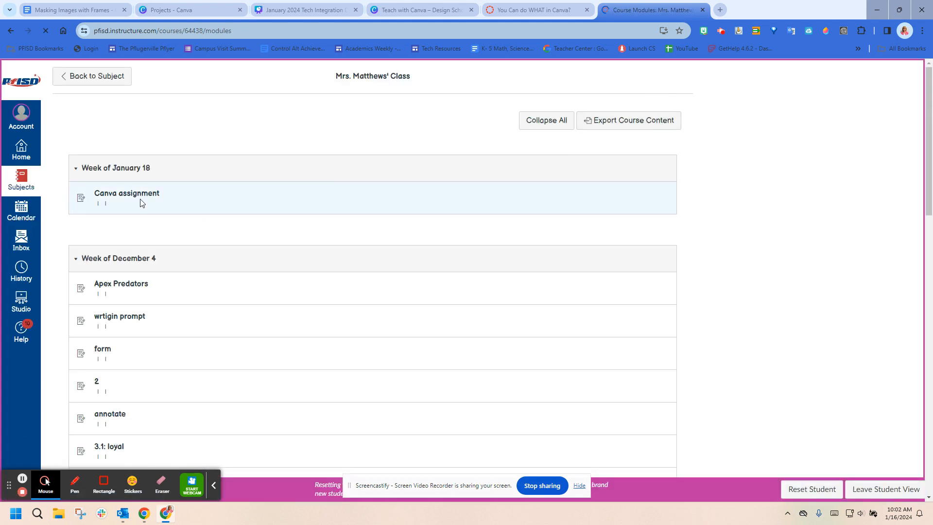
pyautogui.click(141, 192)
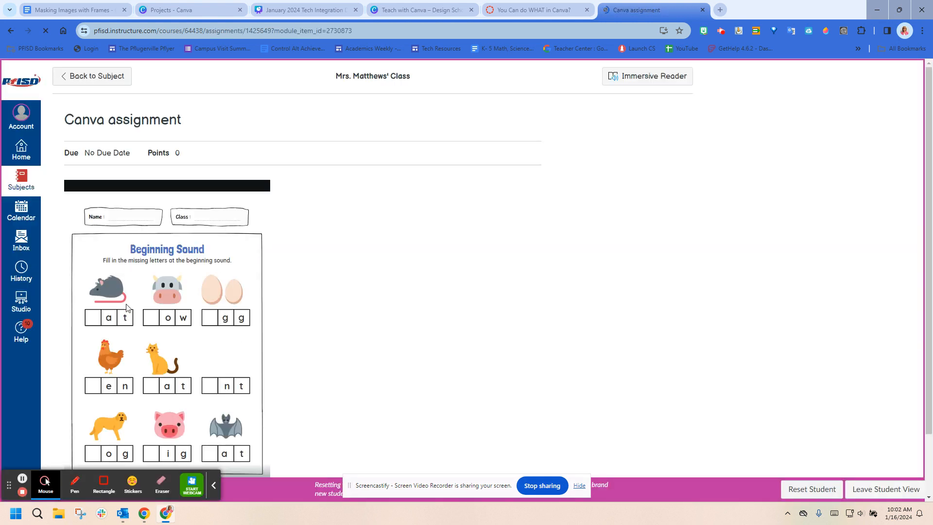
pyautogui.scroll(-2, 211, 320)
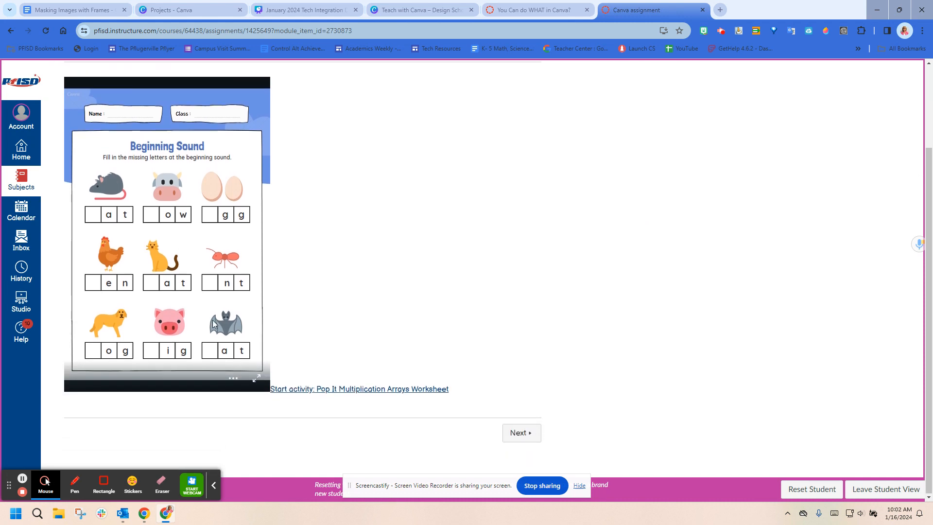
pyautogui.click(344, 394)
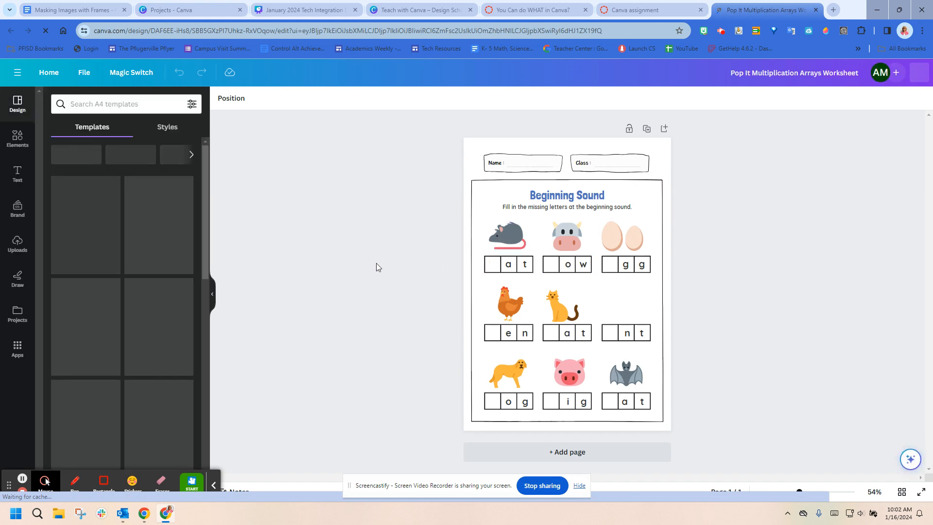
# Add a text box to the worksheet and fill in the missing beginning letter r in the word for the rat picture.
pyautogui.click(17, 172)
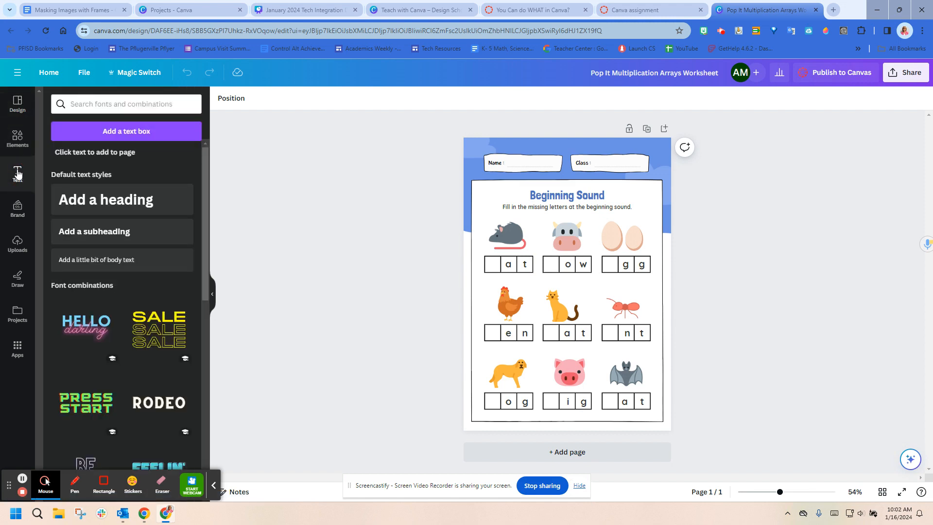
pyautogui.click(127, 131)
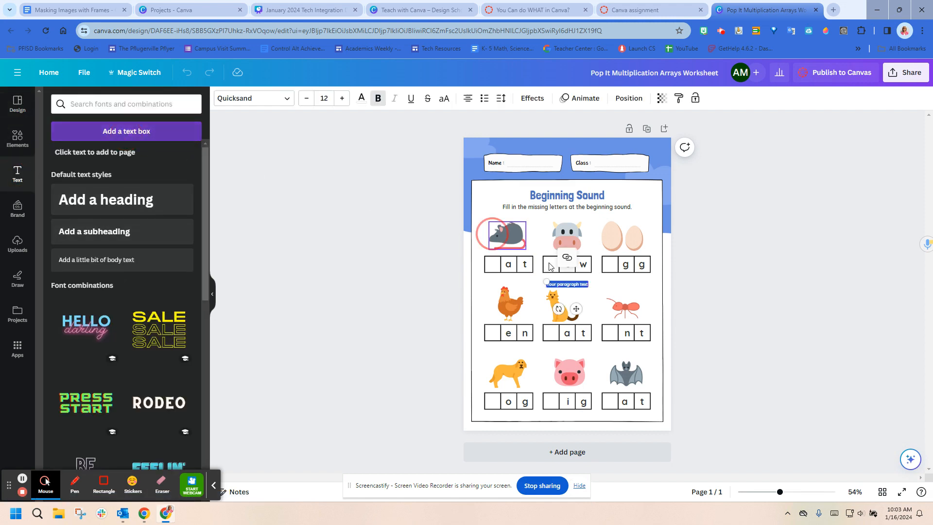
pyautogui.click(491, 266)
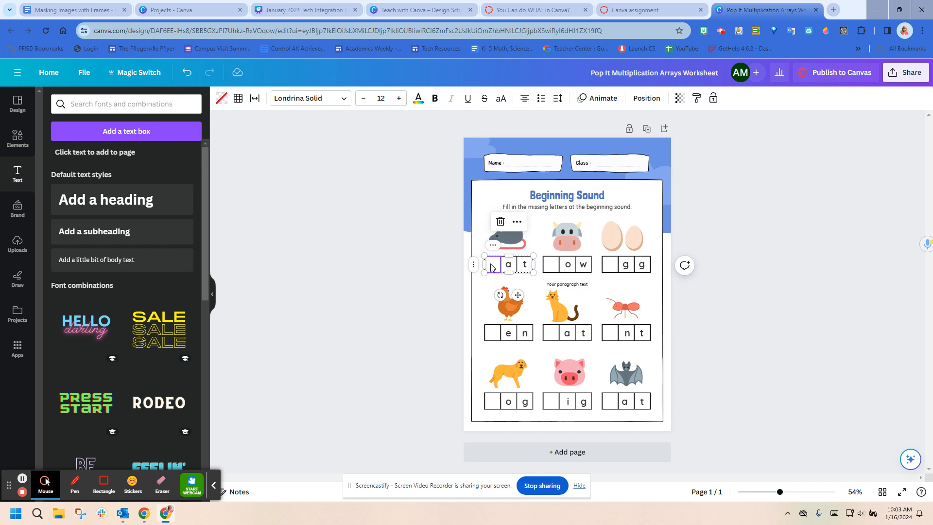
pyautogui.click(492, 266)
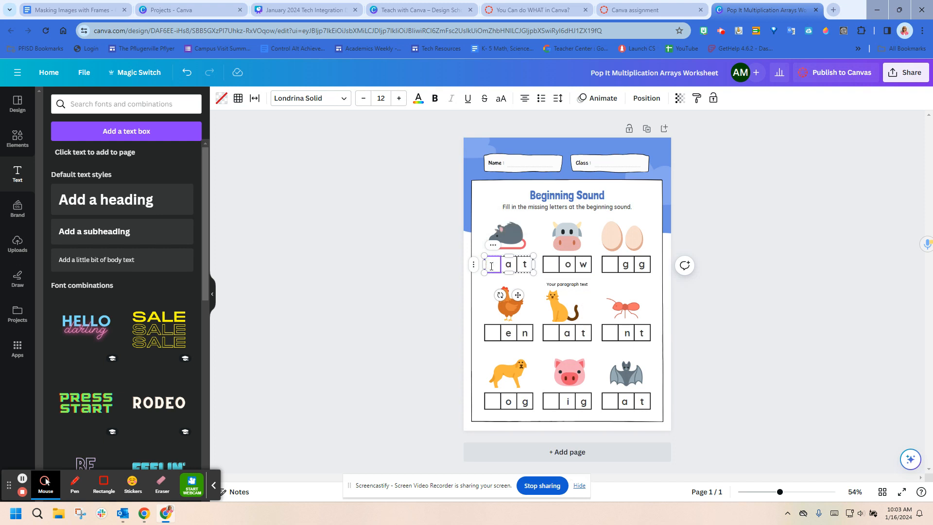
pyautogui.write('r')
# Add another text box to the worksheet and fill in the missing letters c for the cow and e for the eggs.
pyautogui.click(104, 130)
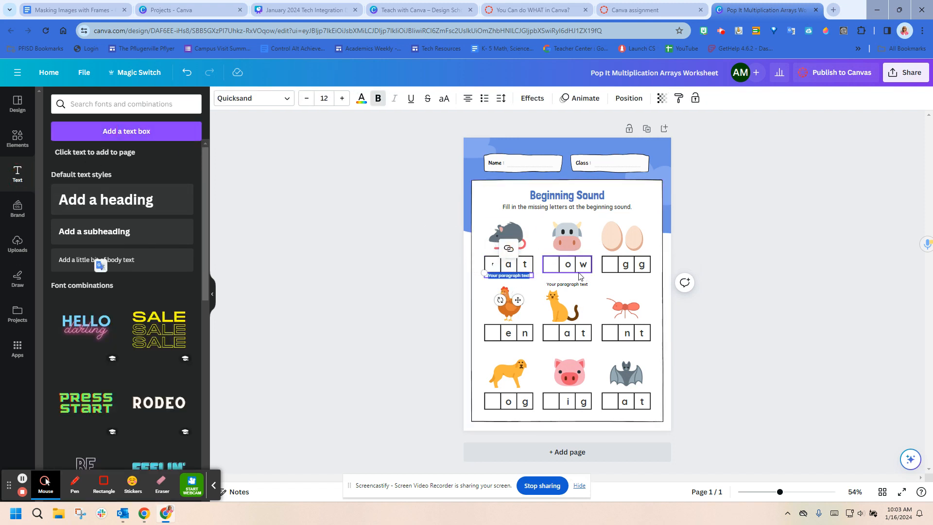
pyautogui.click(550, 268)
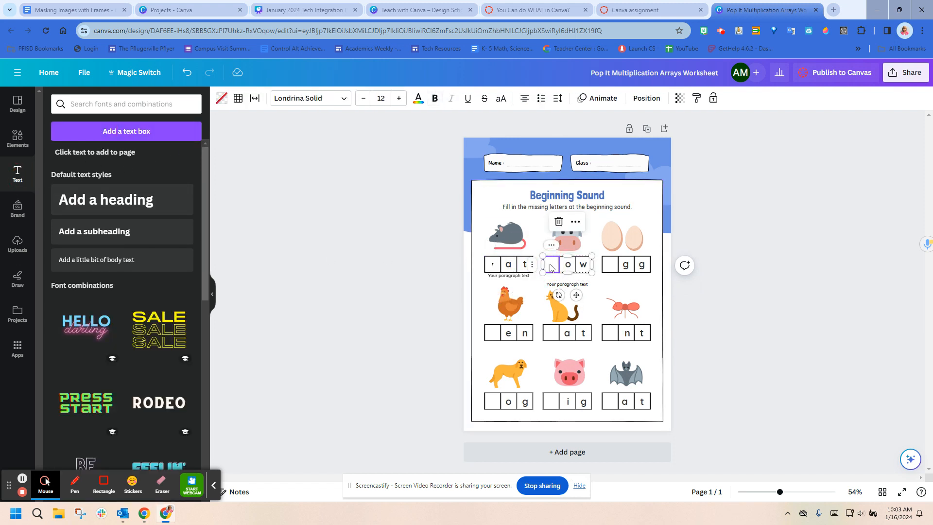
pyautogui.write('c')
pyautogui.click(612, 269)
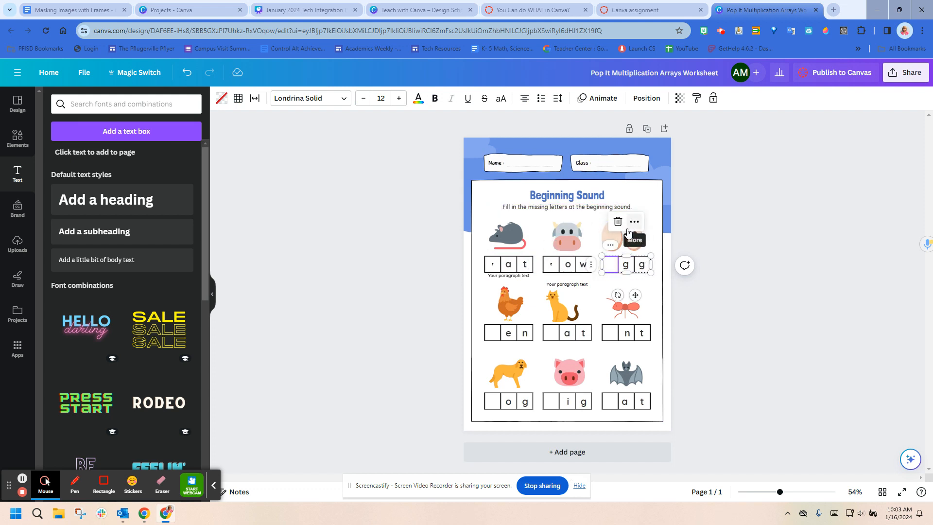
pyautogui.write('e')
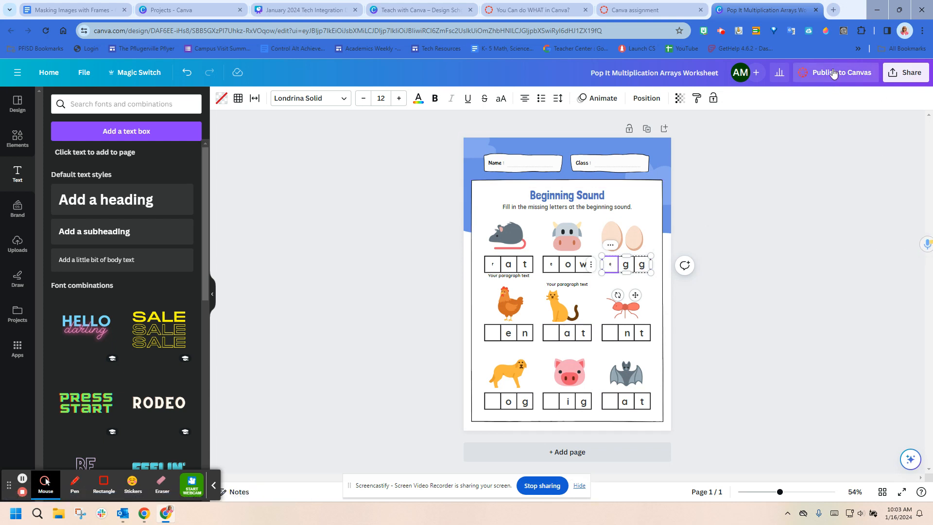
# Review the worksheet's sharing options, including Publish to Canvas and Assignment, and go to the Classwork page from the Canva home page.
pyautogui.click(906, 74)
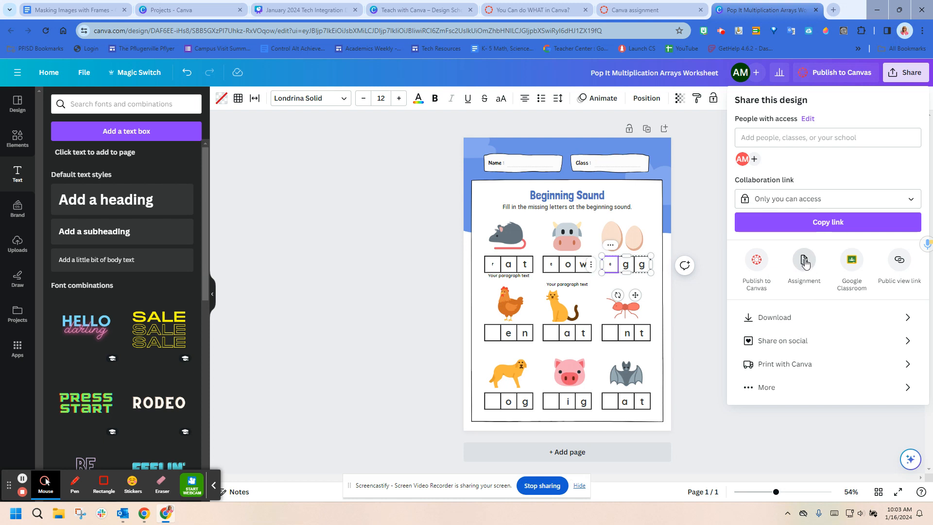
pyautogui.click(39, 77)
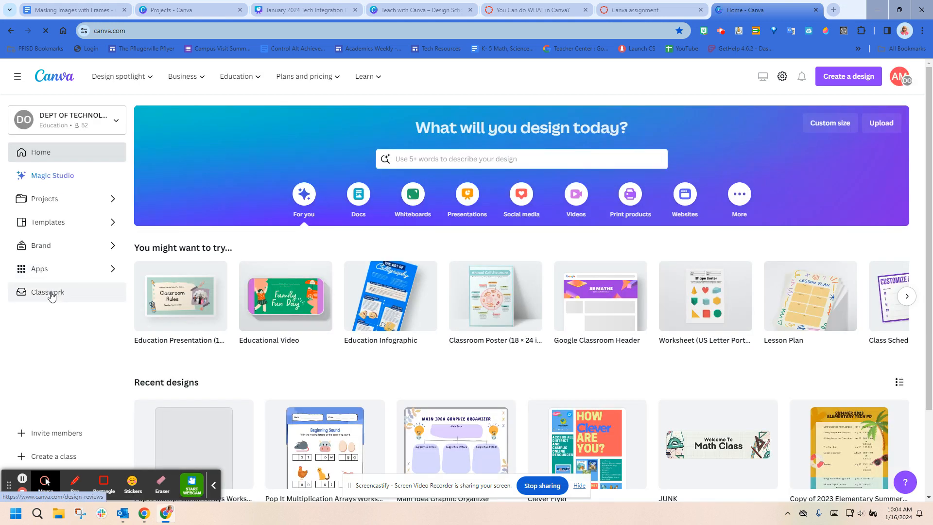
pyautogui.click(52, 295)
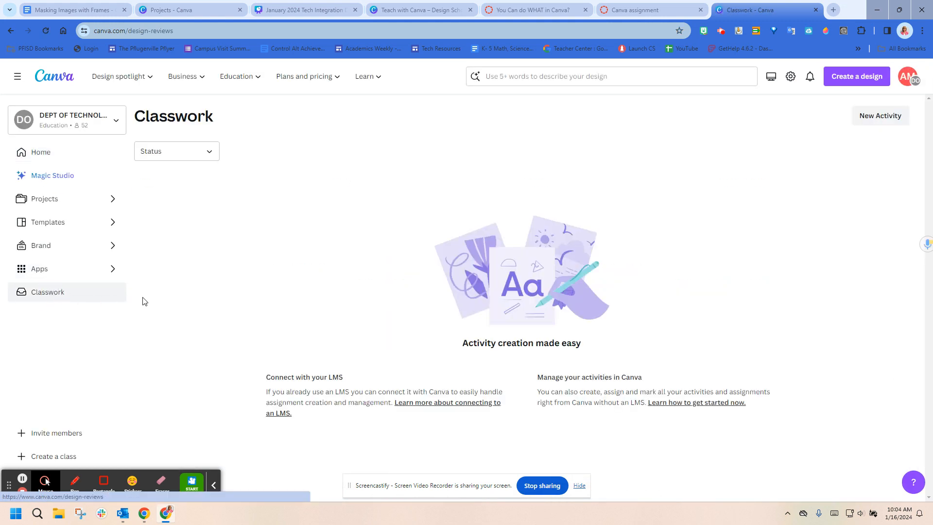